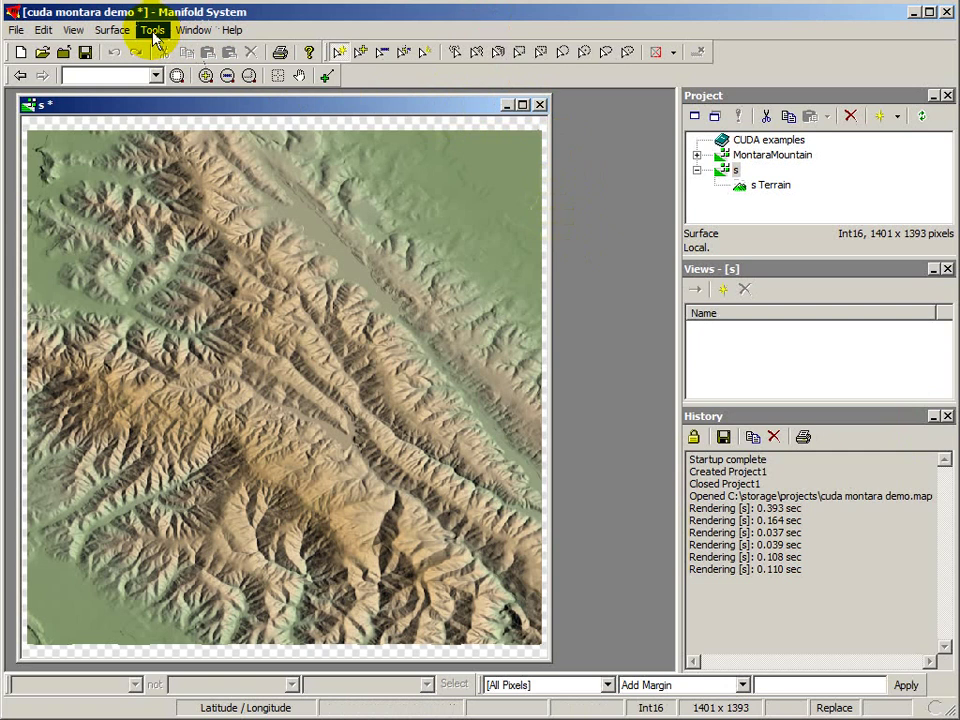
# Confirm the Miscellaneous options with 'Use GPGPU technologies (NVIDIA CUDA)' left unchecked.
pyautogui.click(155, 38)
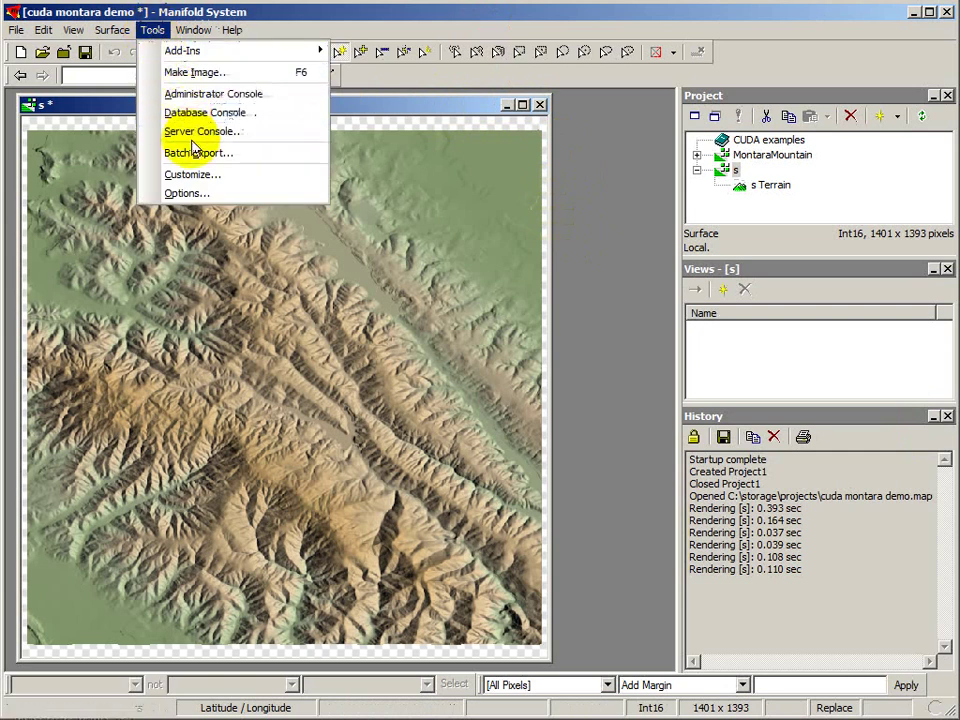
pyautogui.click(203, 196)
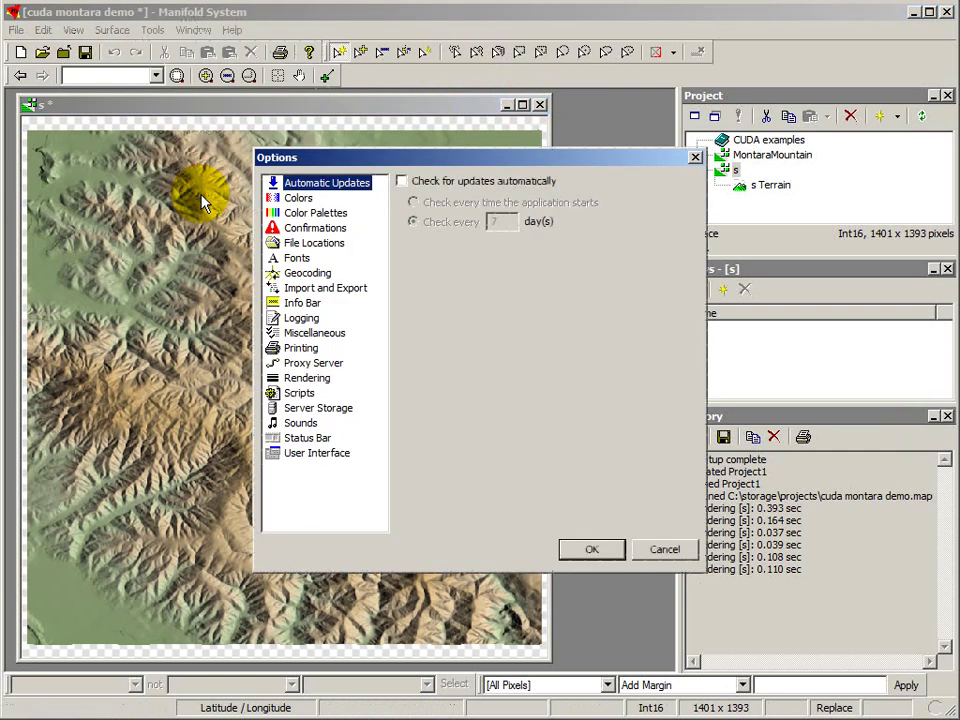
pyautogui.click(321, 338)
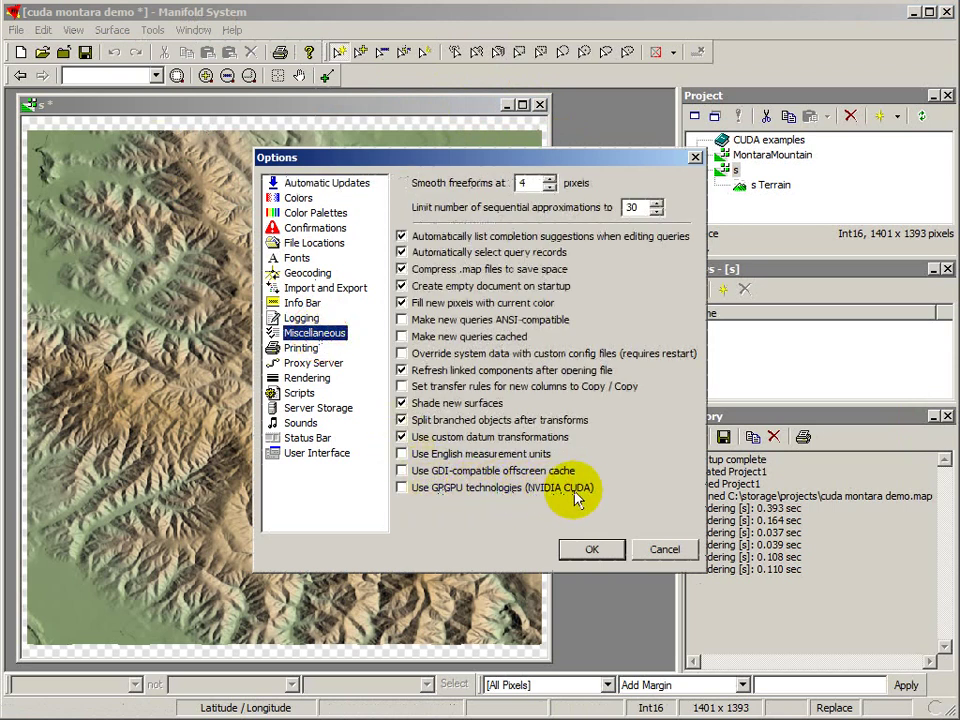
pyautogui.click(593, 549)
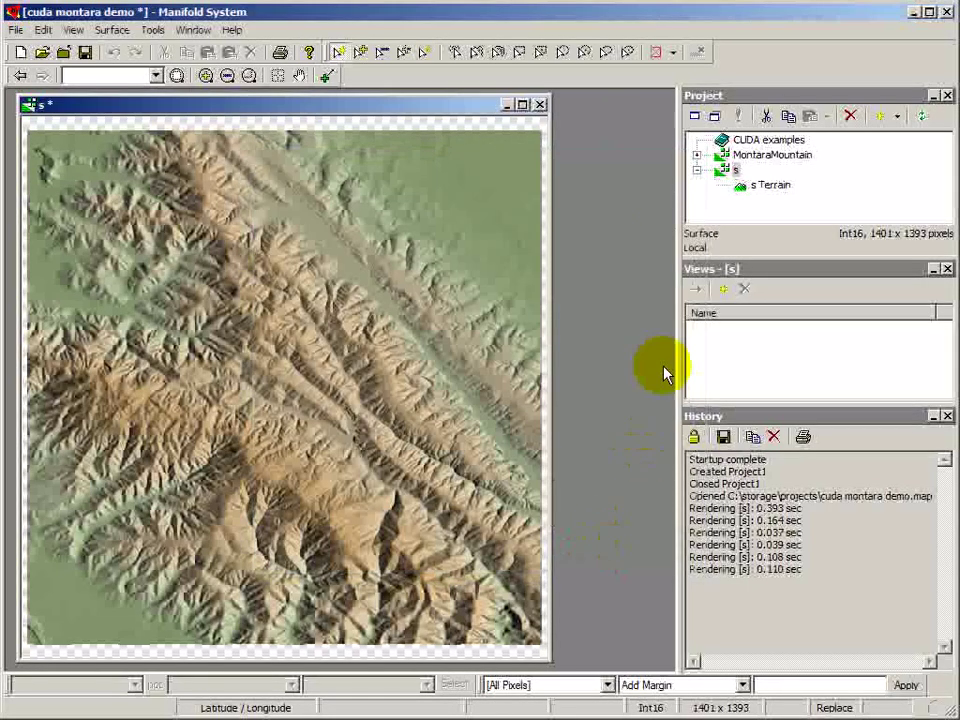
pyautogui.click(232, 31)
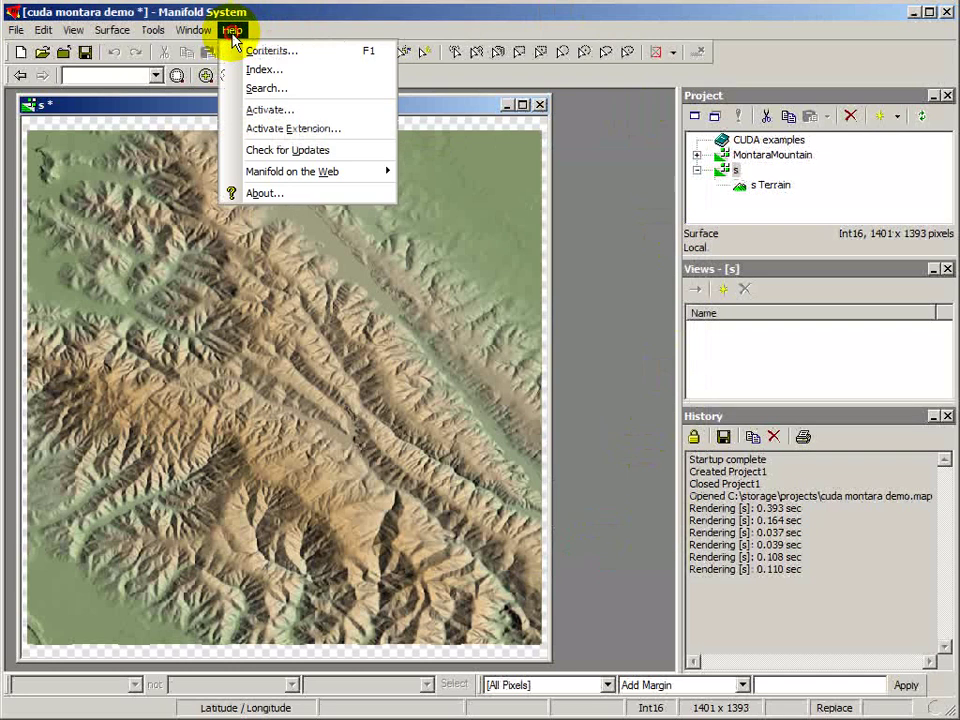
pyautogui.click(262, 194)
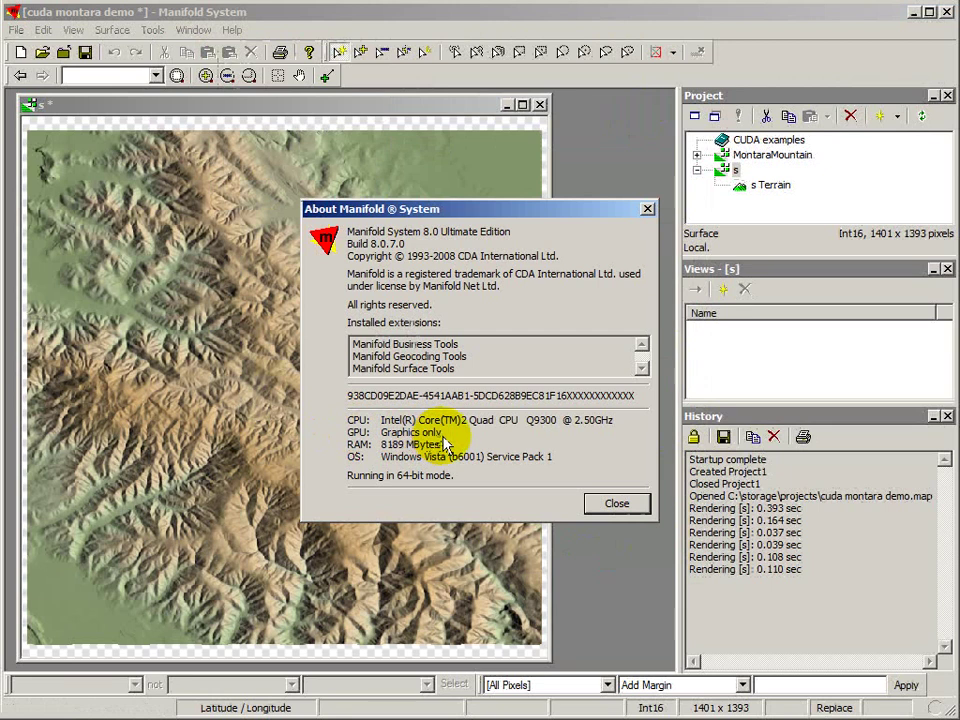
pyautogui.click(630, 511)
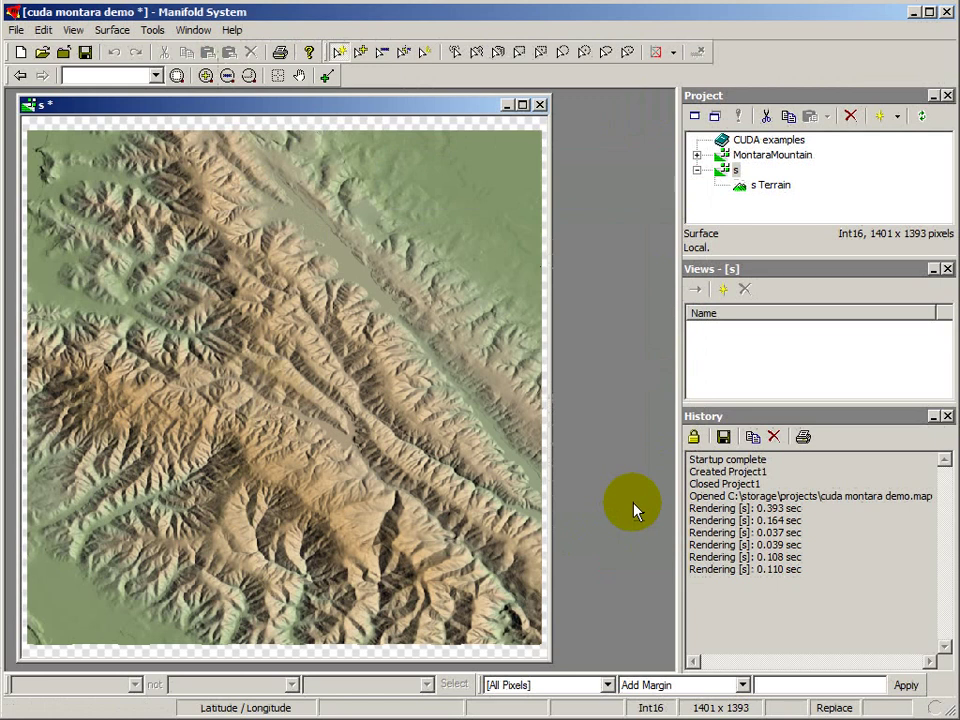
# Bring up the Surface Transform dialog for surface s, set to slope(s,5) as a new component.
pyautogui.click(326, 75)
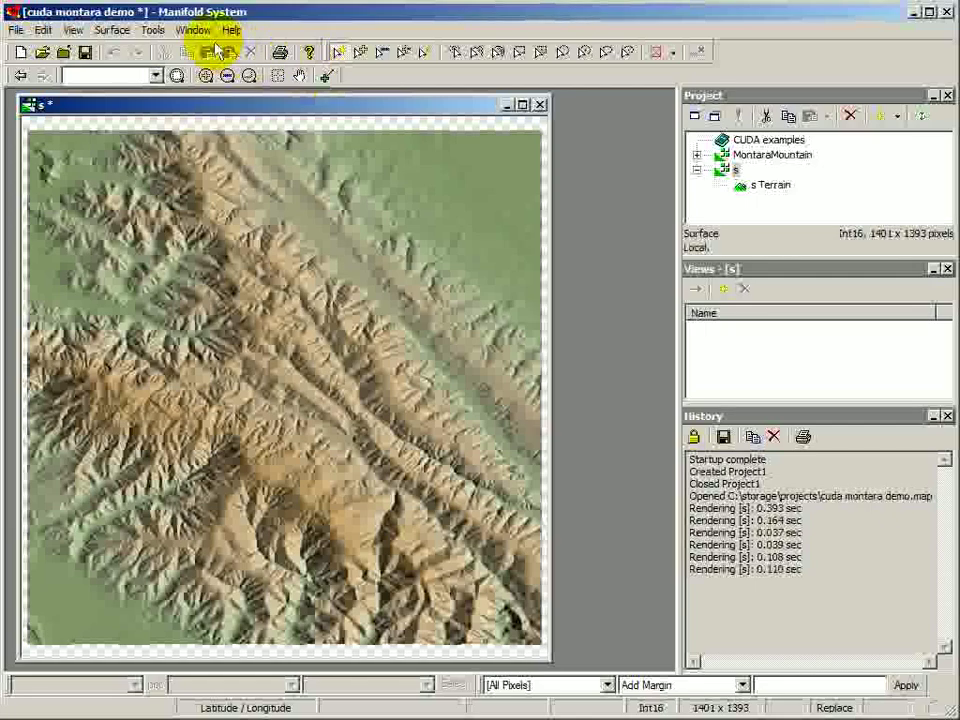
pyautogui.click(116, 34)
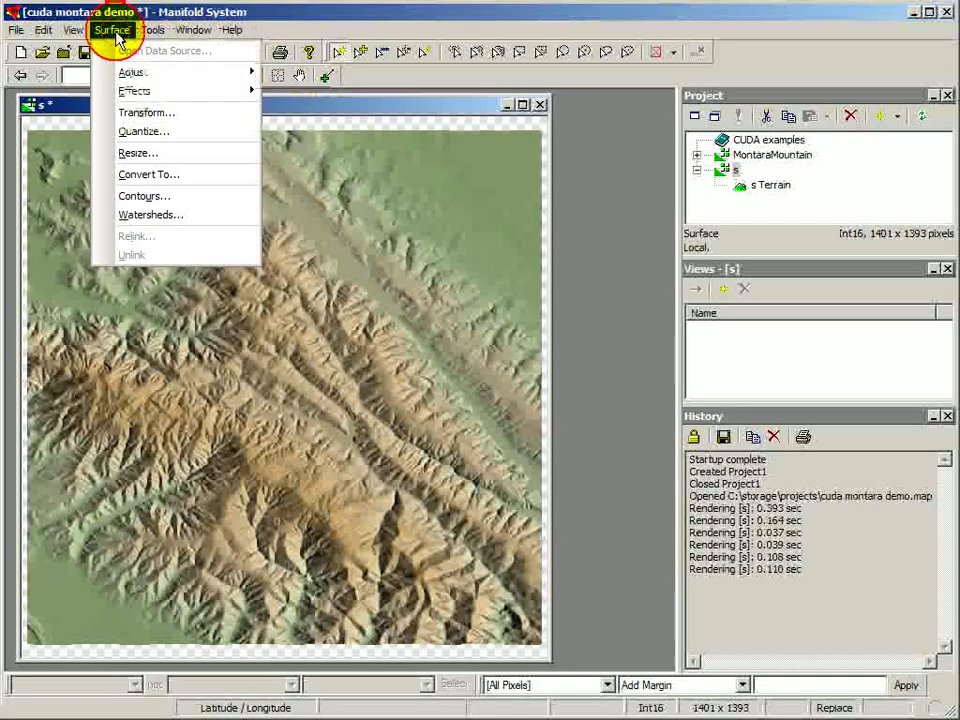
pyautogui.click(146, 113)
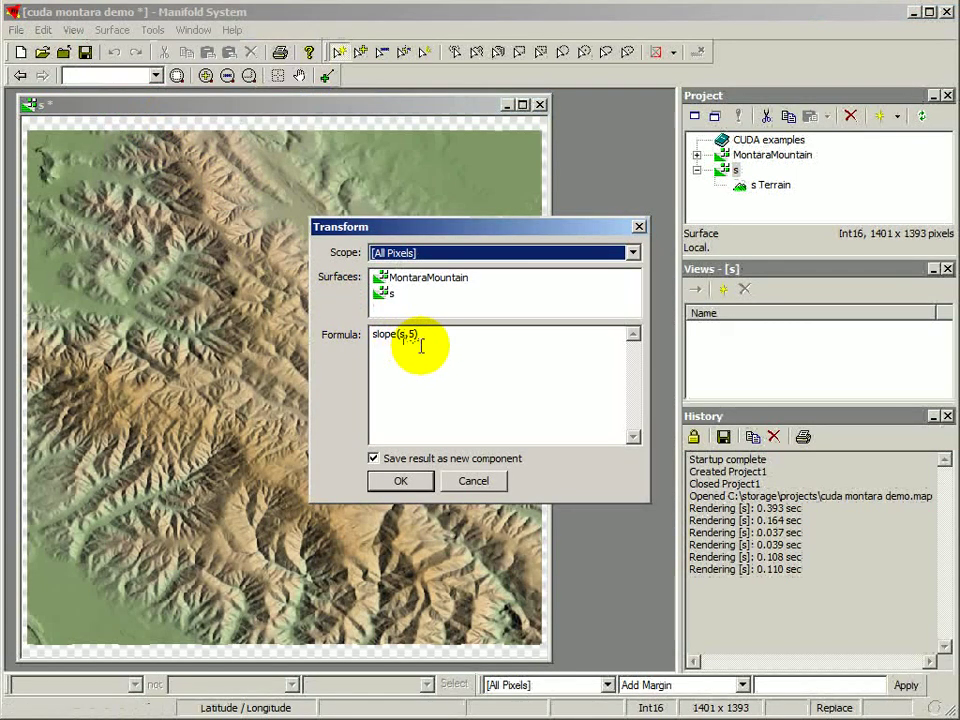
# Run the slope(s,5) transform with CUDA off, taking 59.566 sec in History.
pyautogui.click(415, 485)
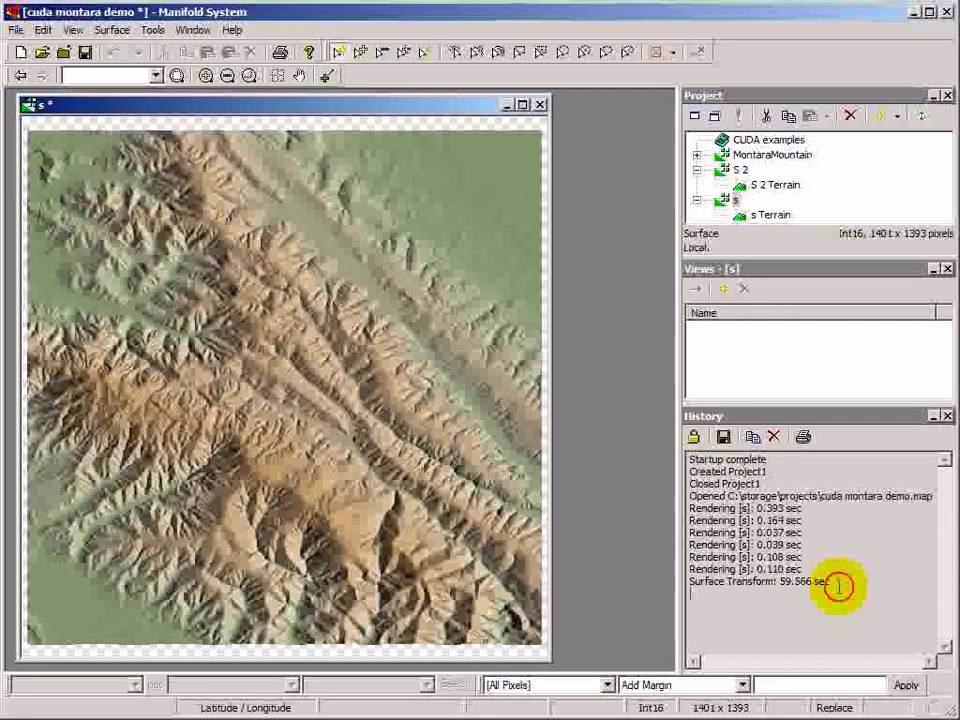
# Highlight the 59.566 sec timing and view the new S 2 slope surface.
pyautogui.moveTo(838, 586)
pyautogui.mouseDown()
pyautogui.moveTo(756, 588)
pyautogui.moveTo(780, 588)
pyautogui.mouseUp()
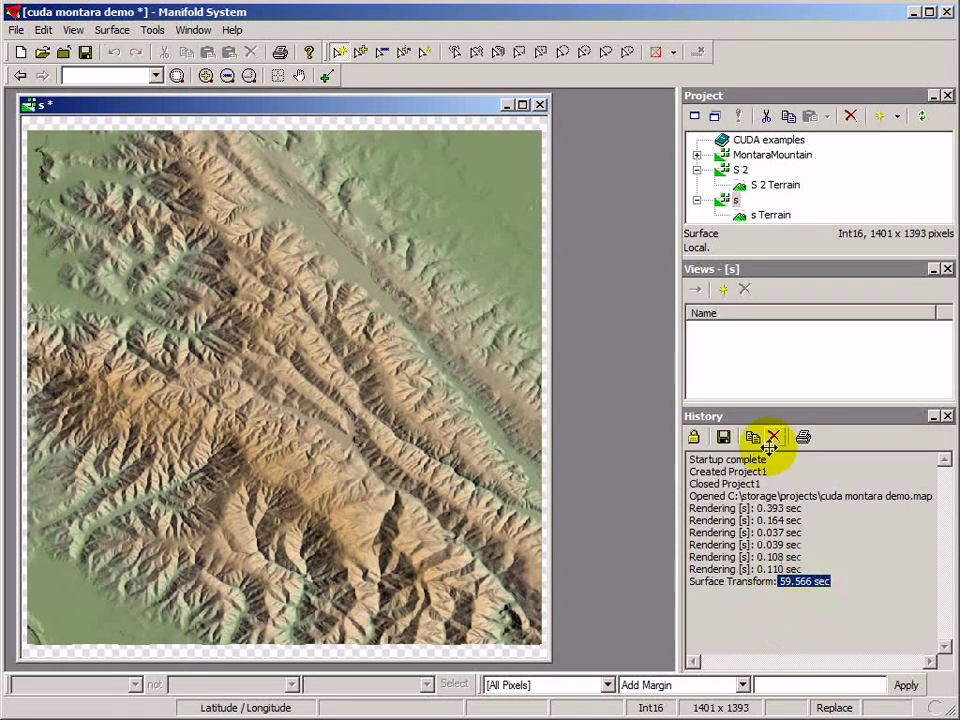
pyautogui.doubleClick(741, 172)
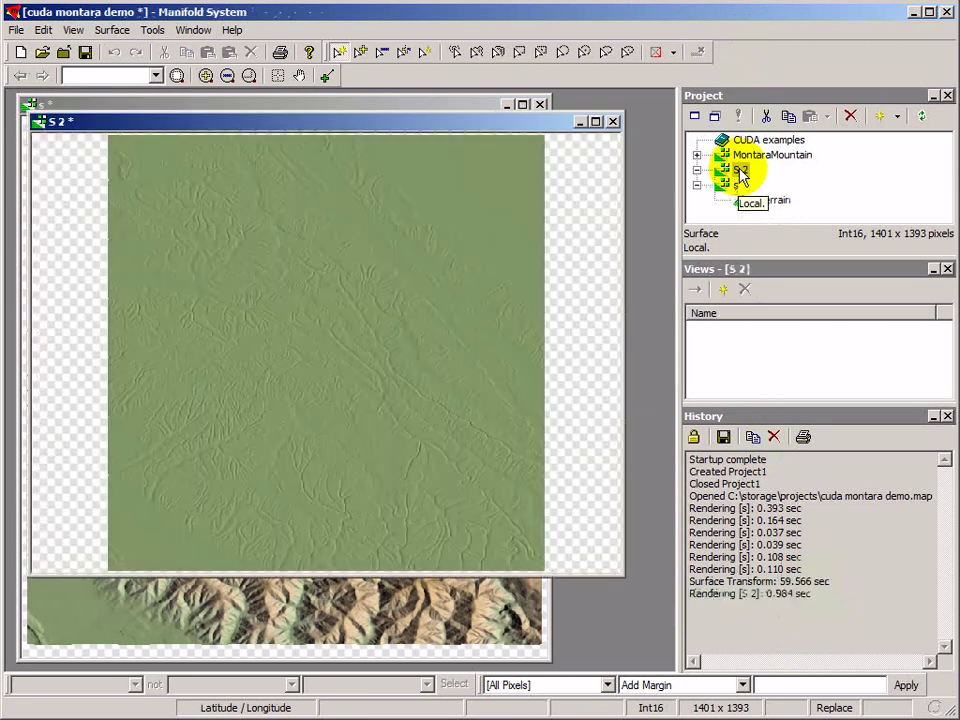
pyautogui.moveTo(619, 573); pyautogui.dragTo(597, 612)
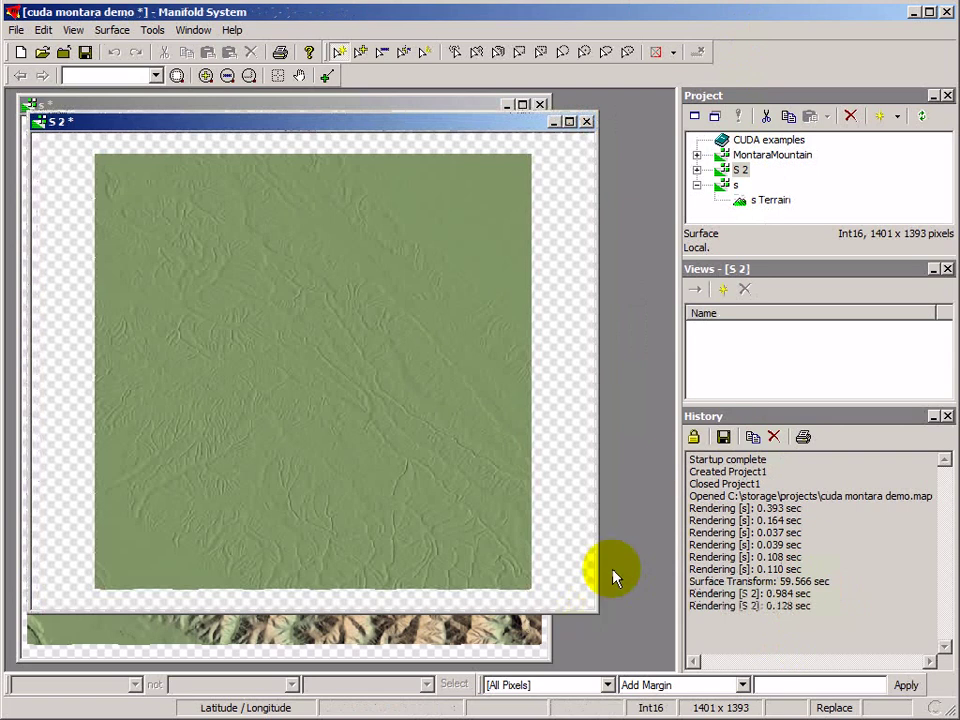
pyautogui.click(588, 121)
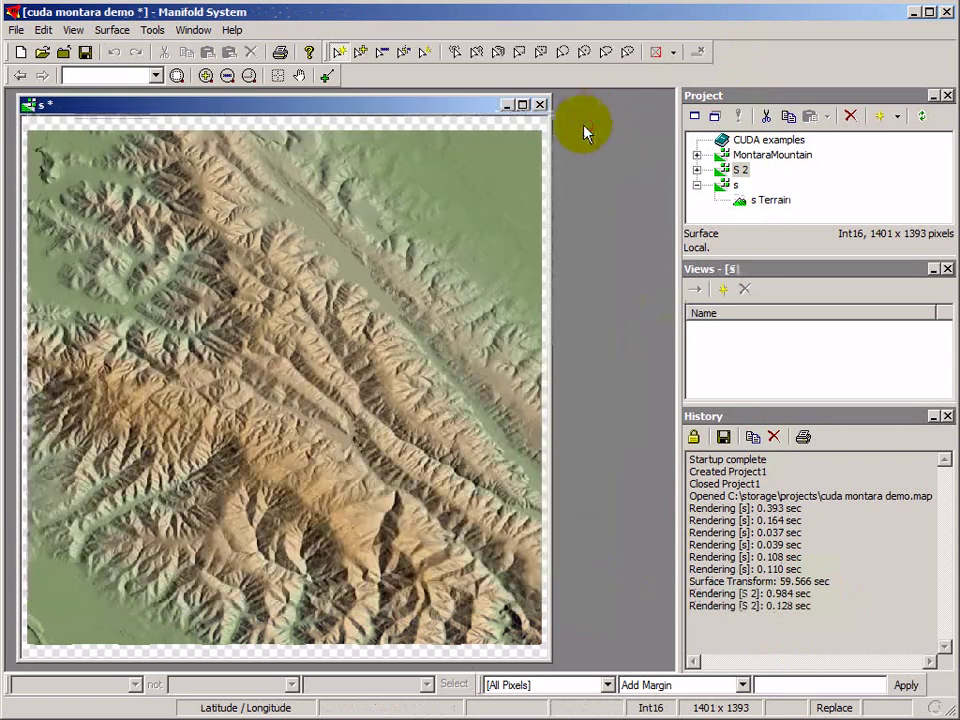
# Delete the S 2 surface from the project.
pyautogui.click(741, 171)
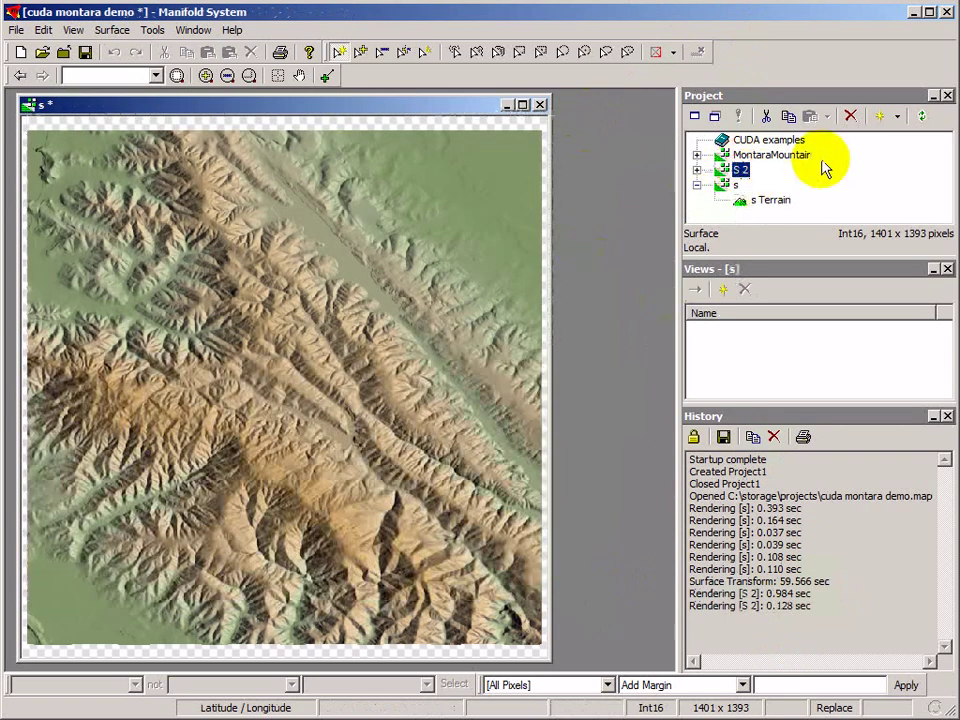
pyautogui.click(852, 118)
pyautogui.click(432, 462)
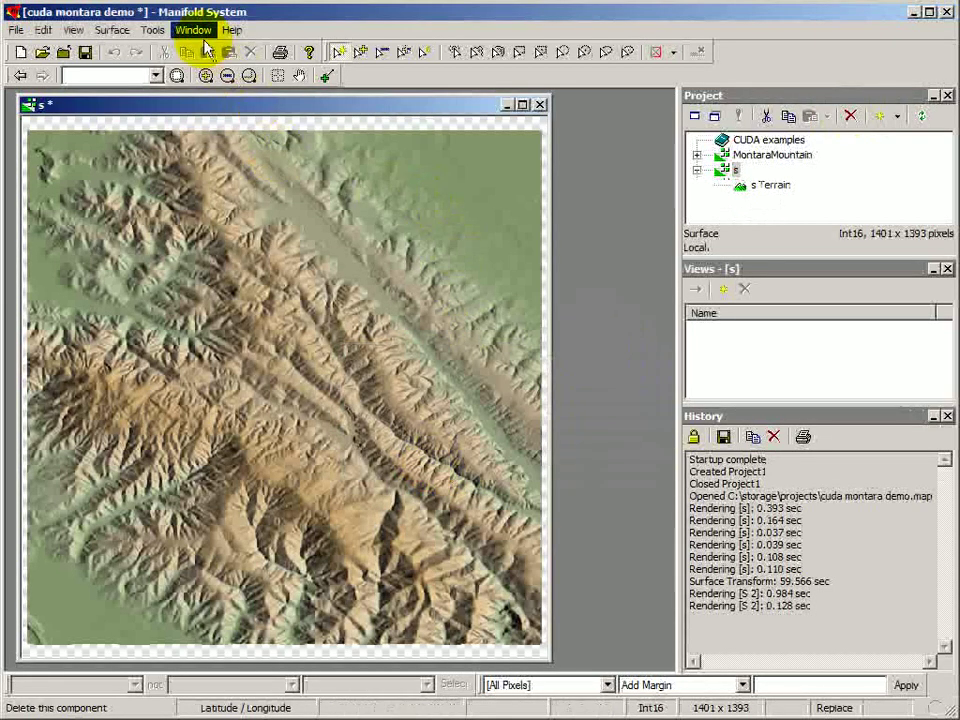
# Check 'Use GPGPU technologies (NVIDIA CUDA)' under Miscellaneous options and accept.
pyautogui.click(155, 30)
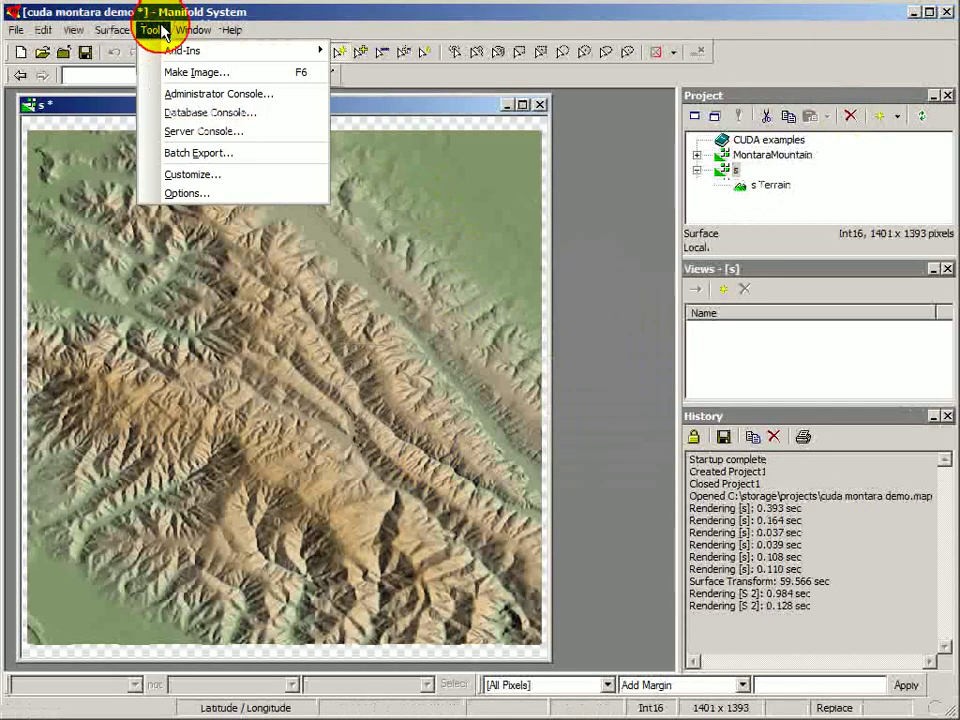
pyautogui.click(186, 192)
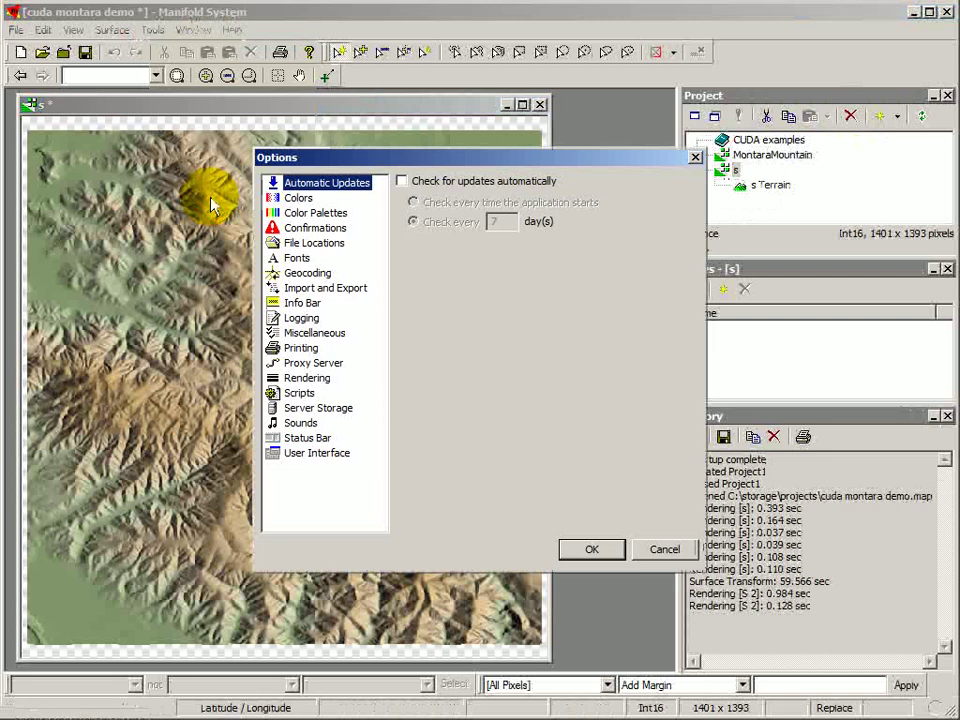
pyautogui.click(305, 332)
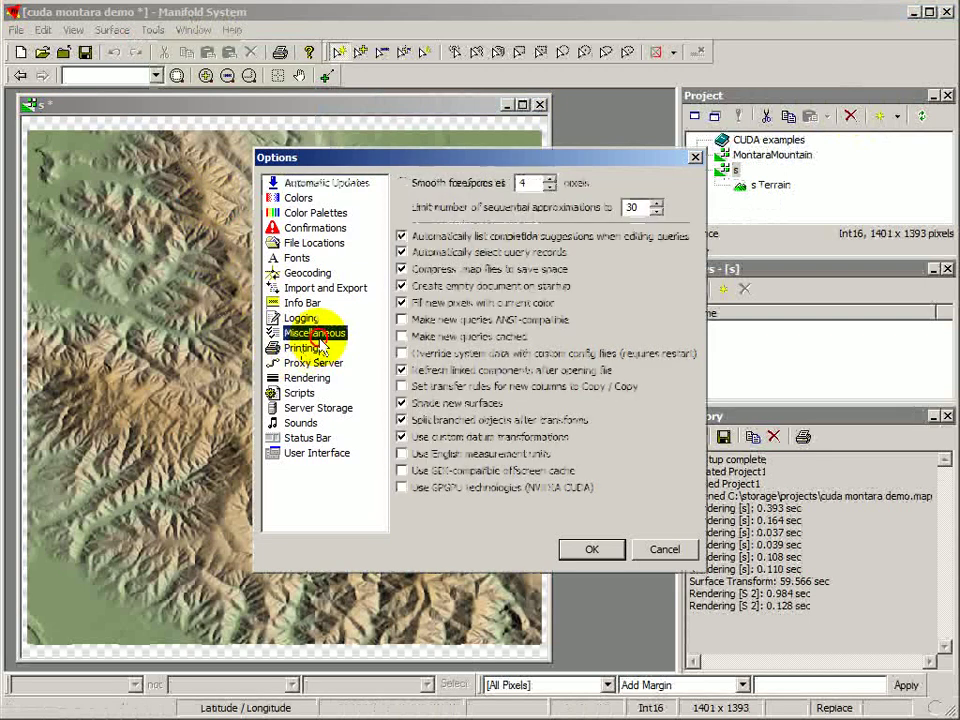
pyautogui.click(402, 489)
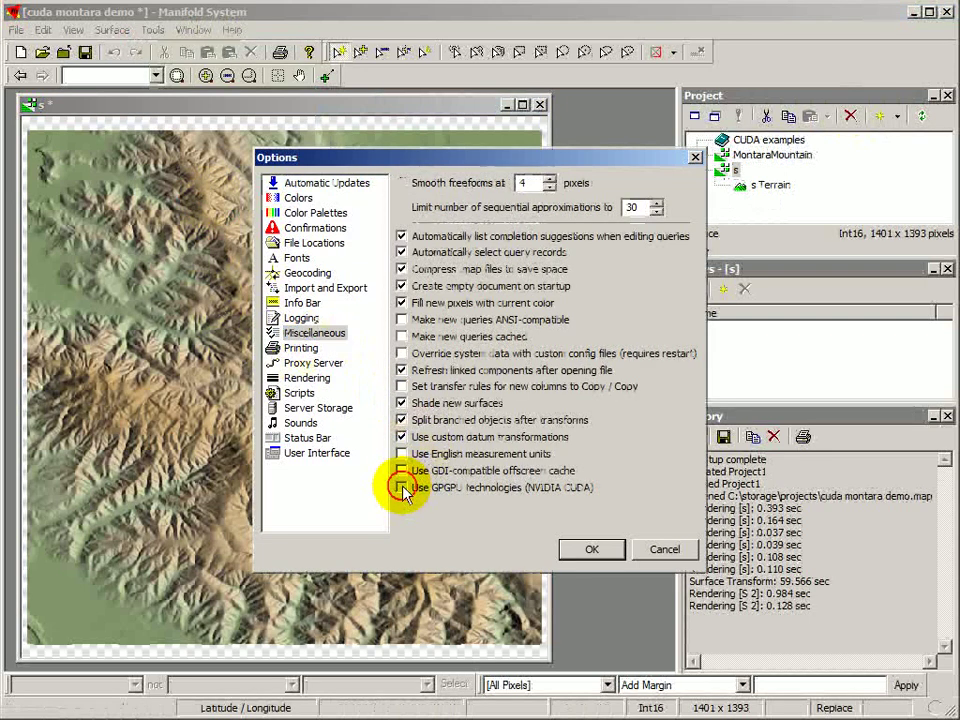
pyautogui.click(591, 552)
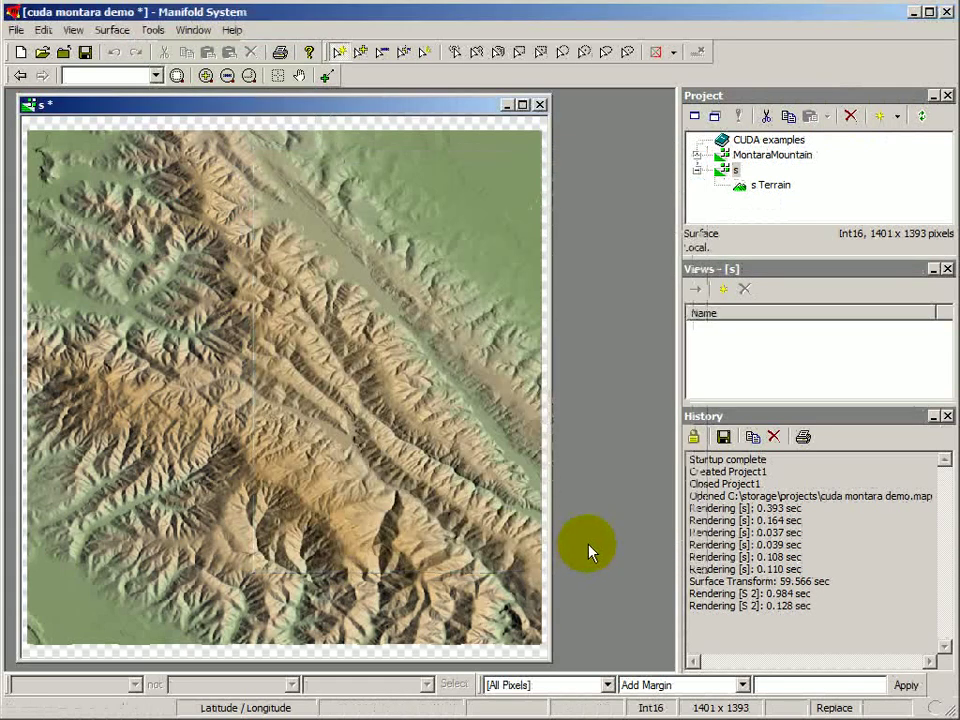
pyautogui.click(234, 33)
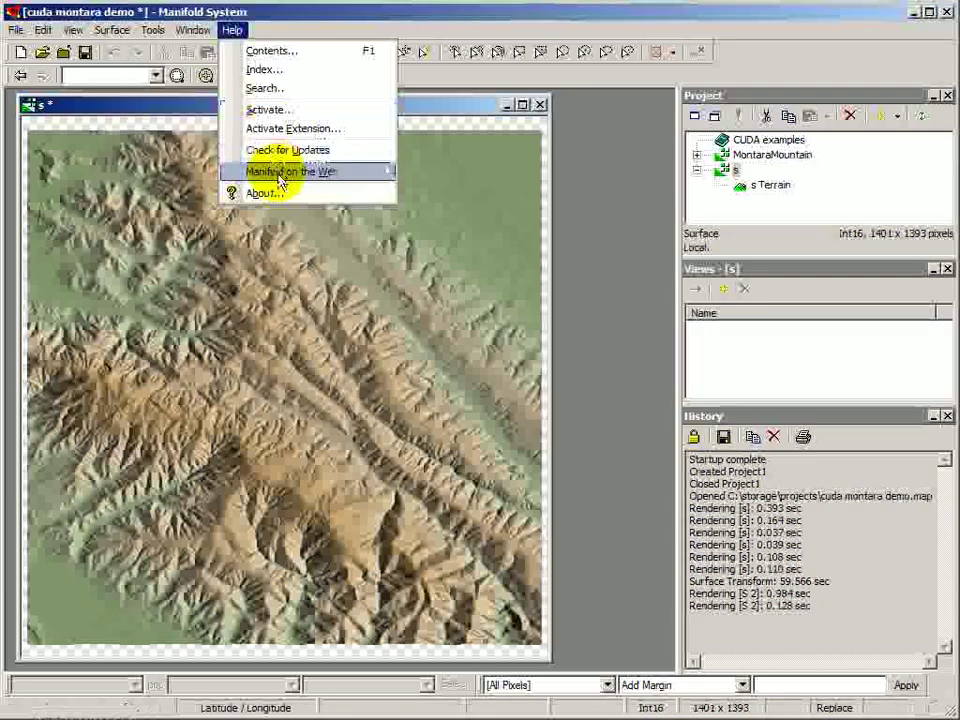
pyautogui.click(278, 195)
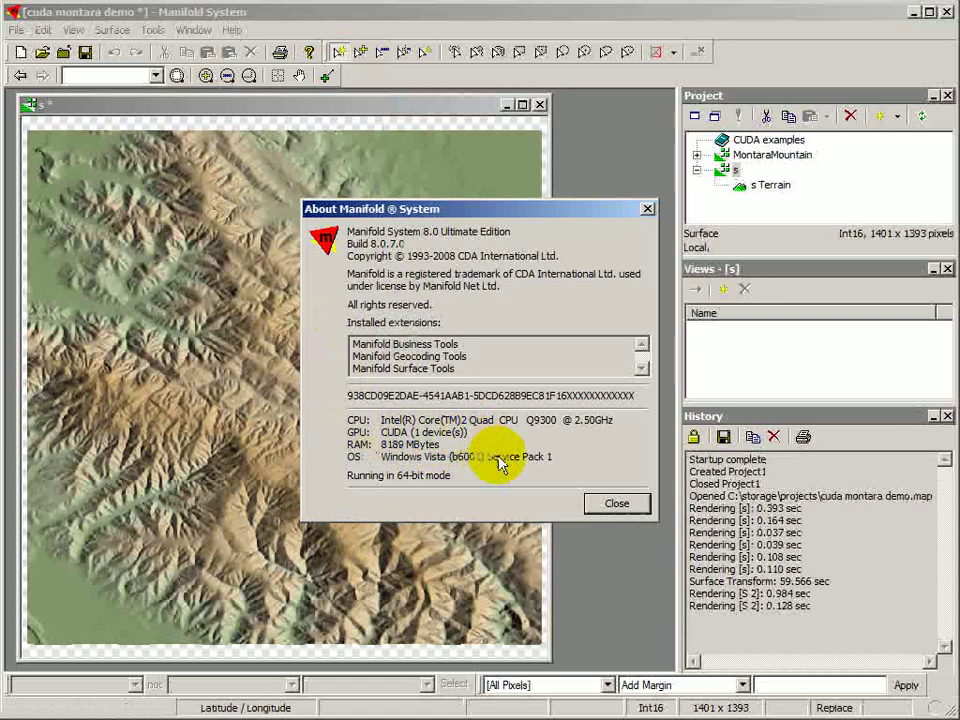
pyautogui.click(614, 506)
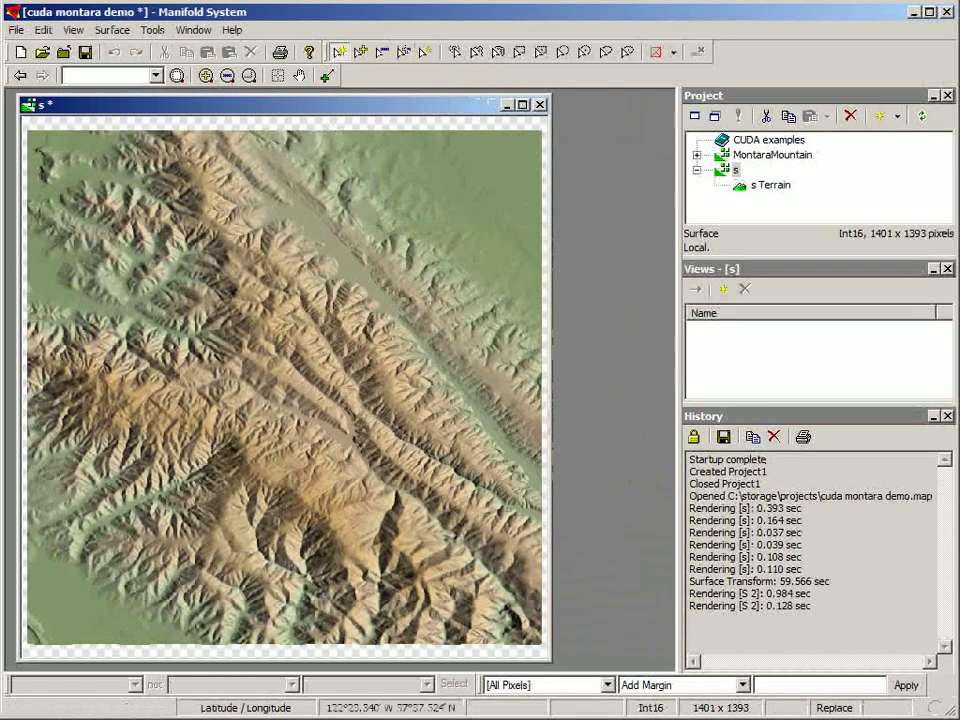
# Rerun the slope(s,5) Surface Transform as new component S 2 with CUDA, finishing in 2.054 sec.
pyautogui.click(103, 37)
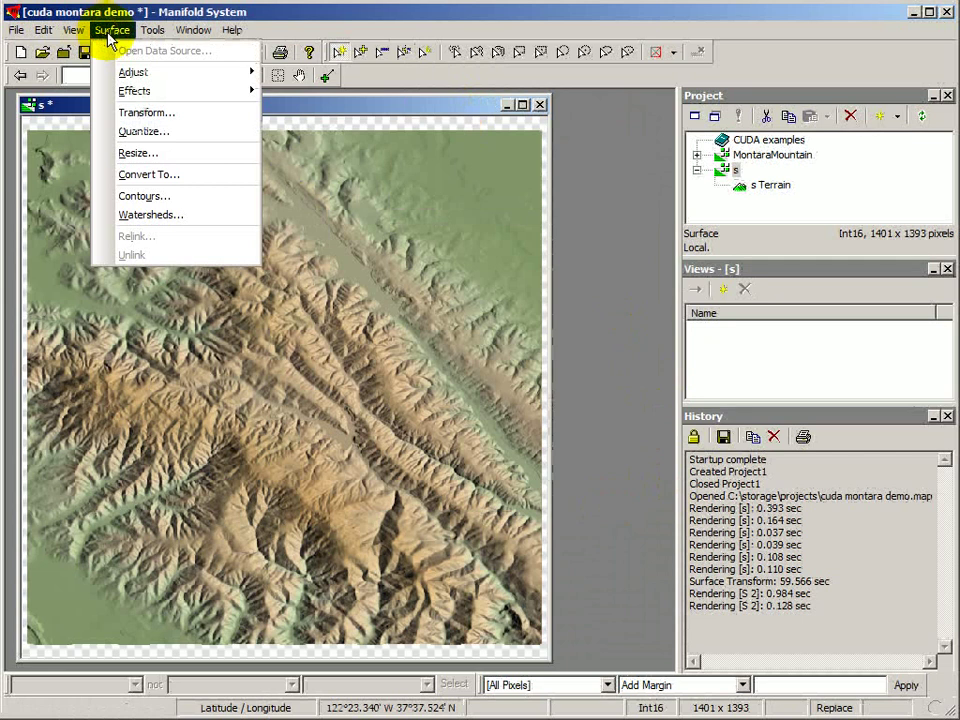
pyautogui.click(163, 112)
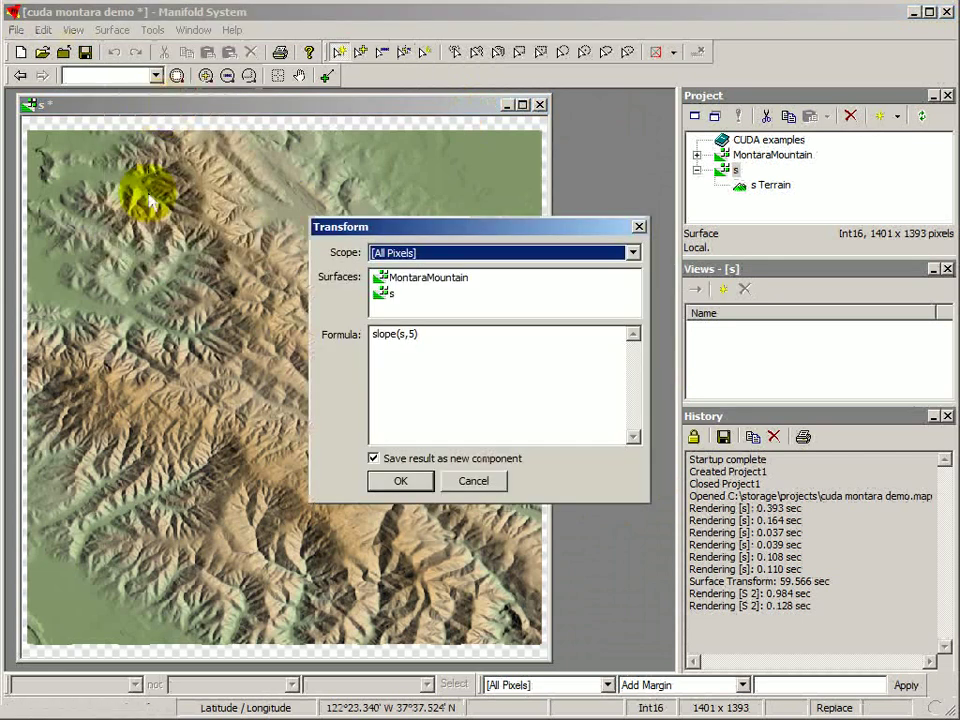
pyautogui.click(423, 483)
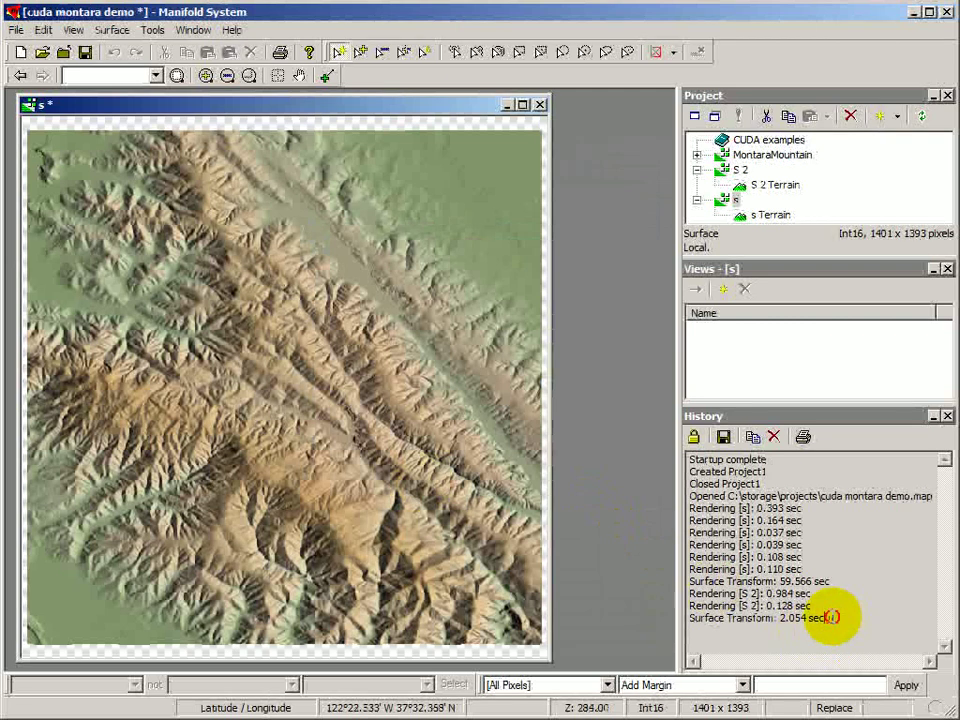
pyautogui.moveTo(825, 618); pyautogui.dragTo(783, 618)
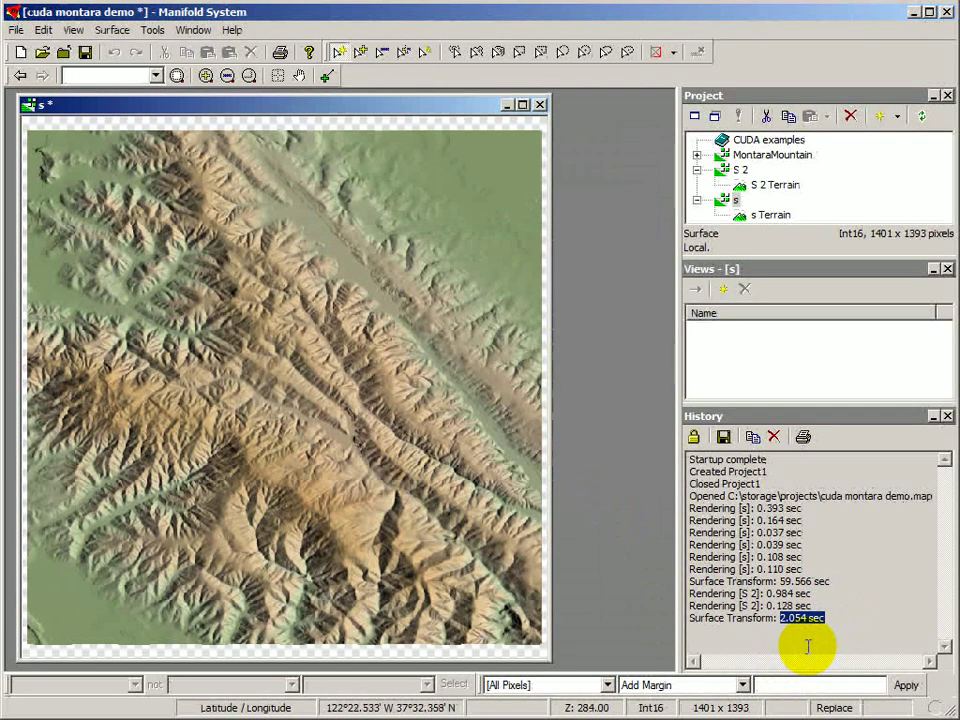
pyautogui.click(809, 639)
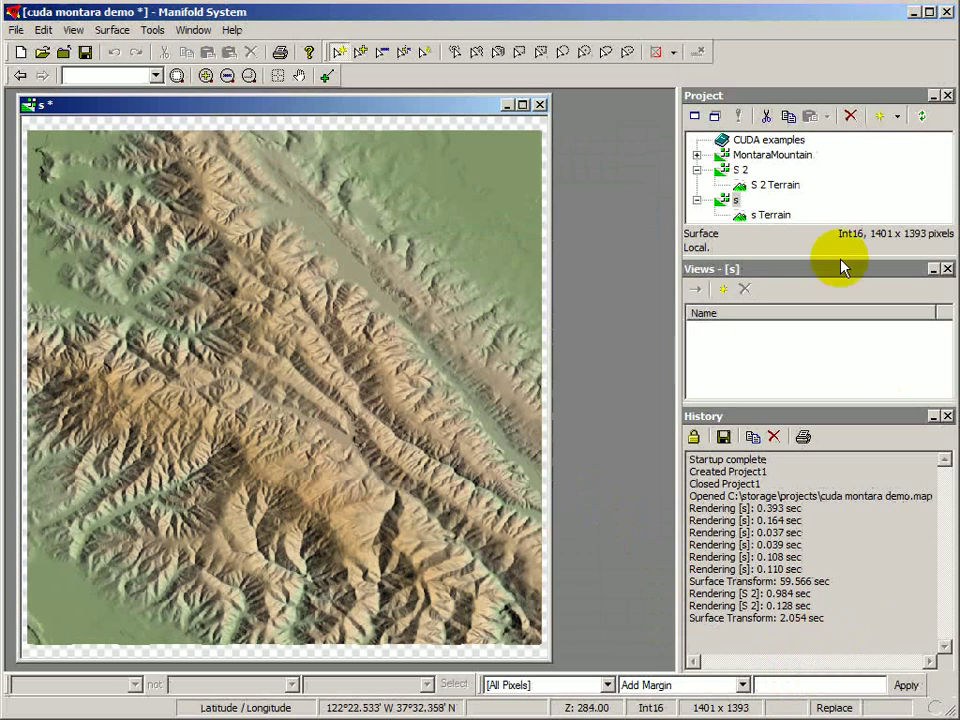
pyautogui.doubleClick(740, 172)
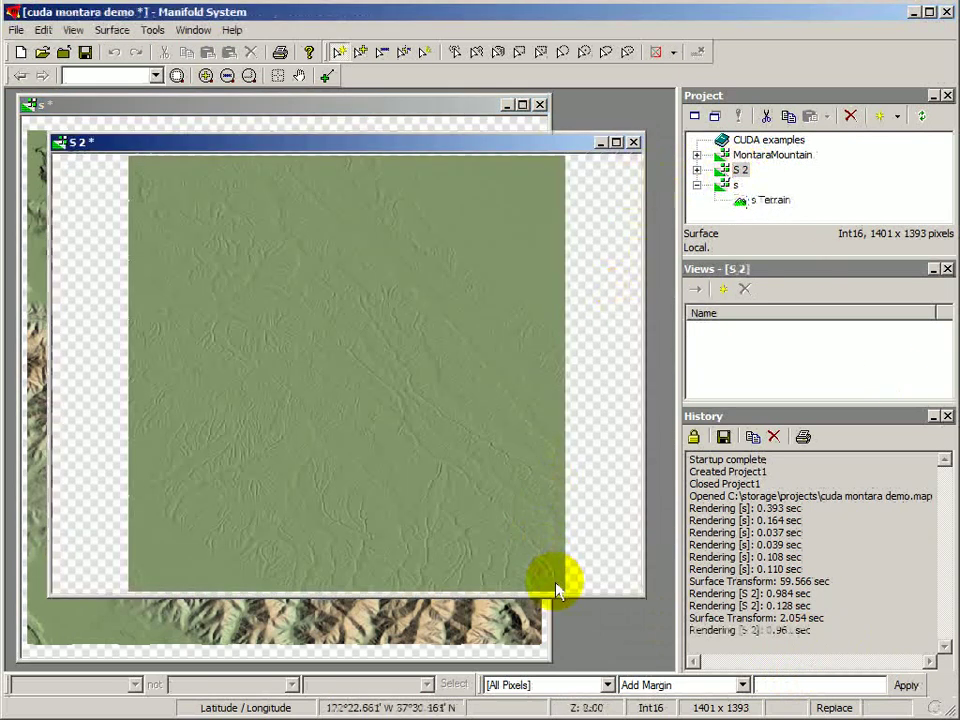
pyautogui.click(633, 142)
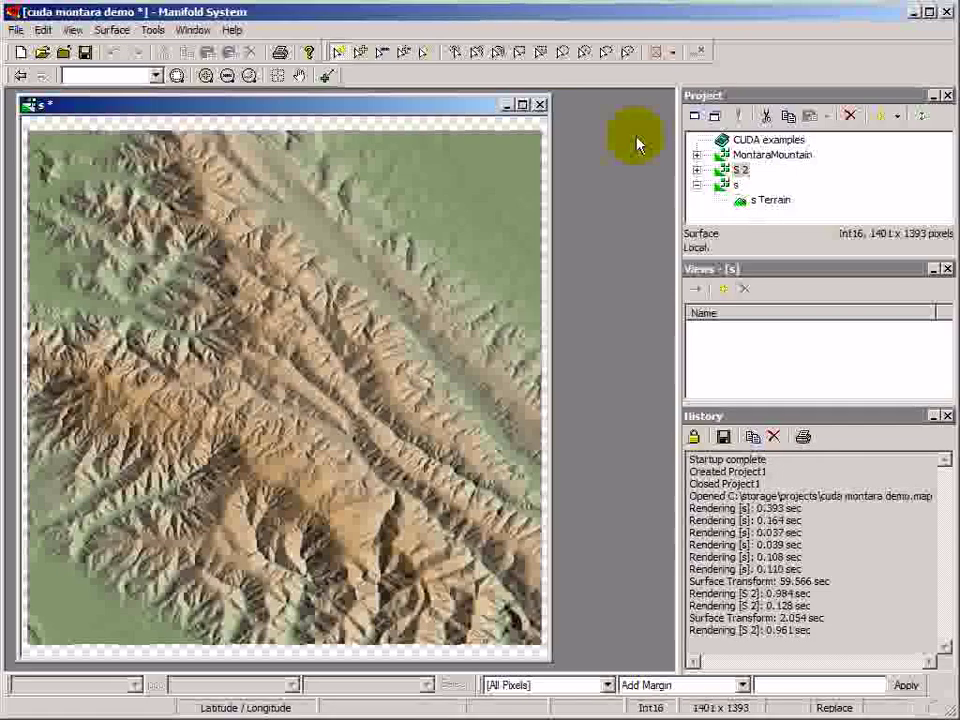